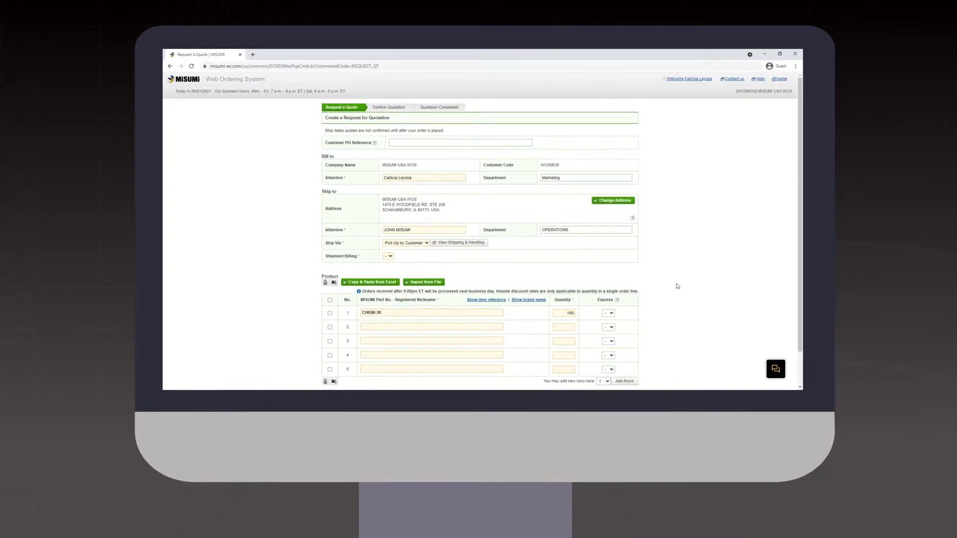
scroll(676, 287, "down", 2)
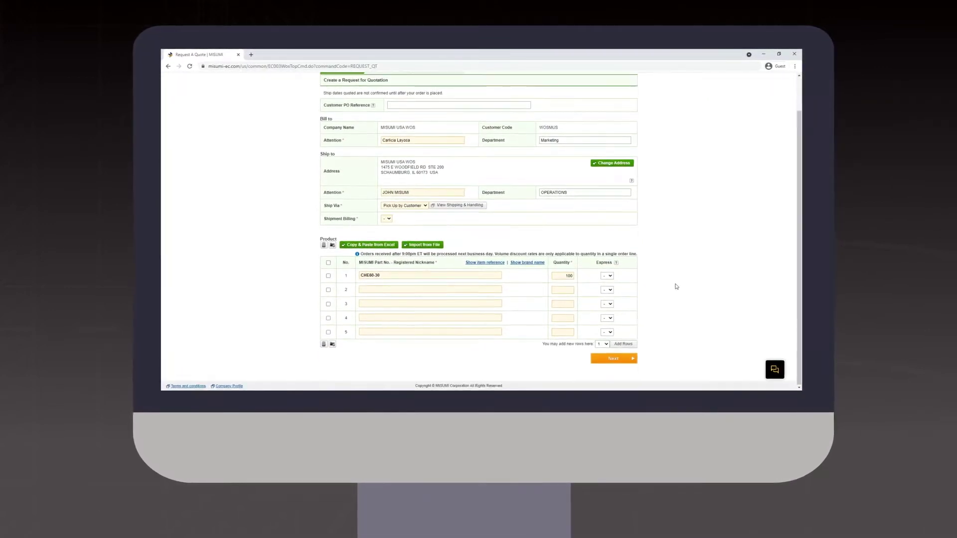
- Continue to the CHE80-30 quote page and mark that there is no preferred ship date
left_click(604, 364)
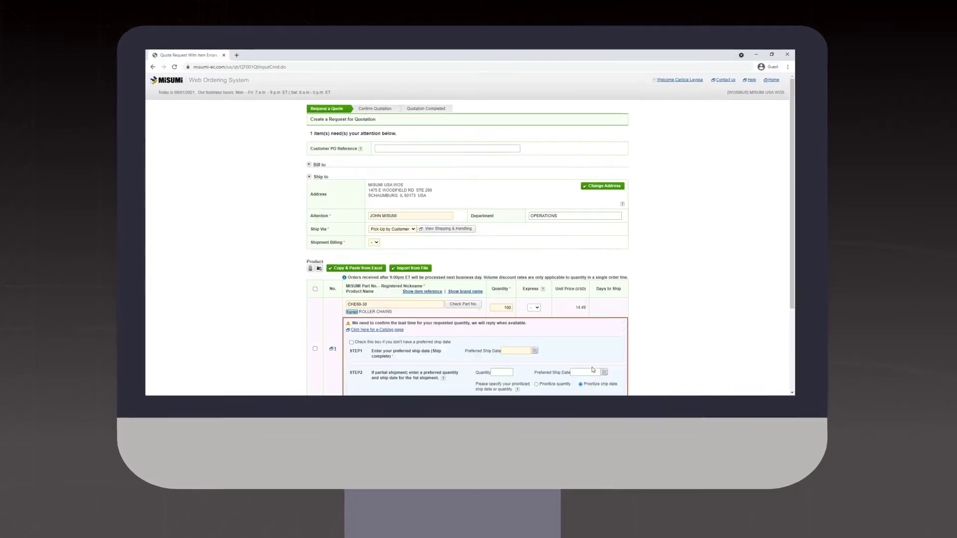
scroll(695, 277, "down", 3)
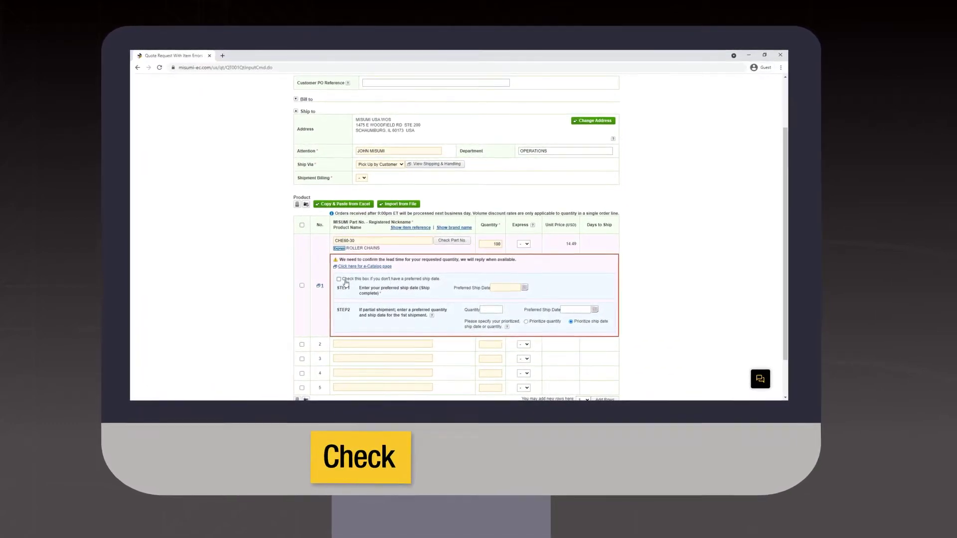
left_click(272, 249)
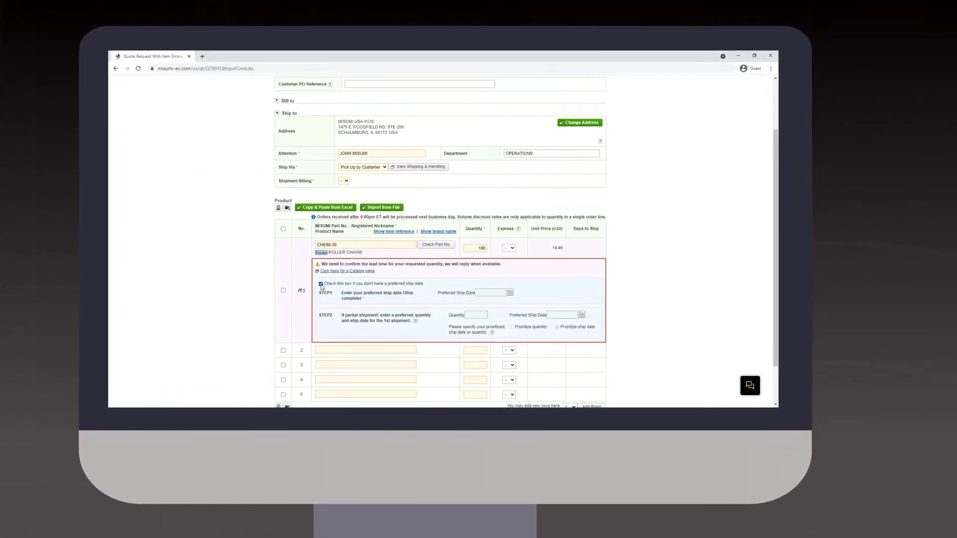
- Clear the no-preferred-ship-date option and enter 10 as the first partial shipment quantity
left_click(321, 284)
left_click(509, 292)
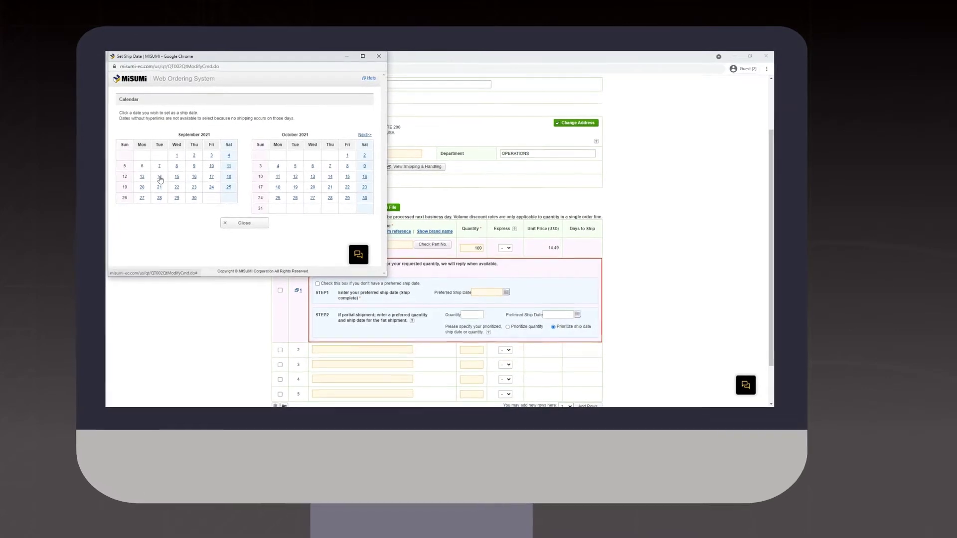
left_click(241, 224)
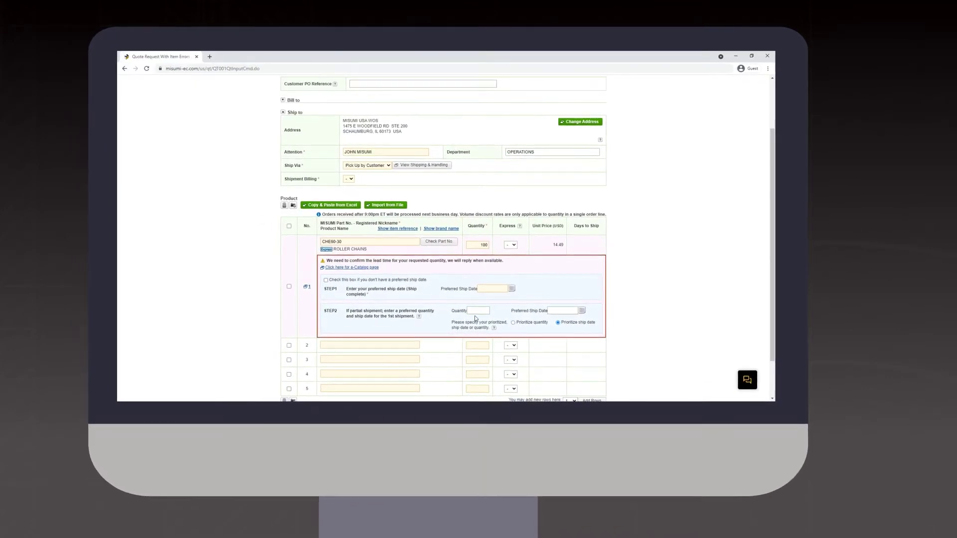
left_click(479, 311)
type("10")
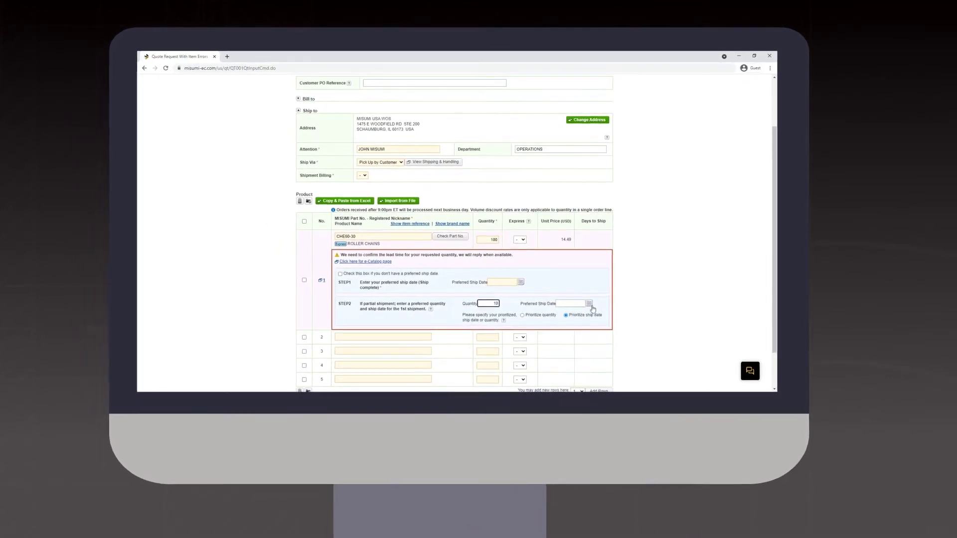
left_click(588, 304)
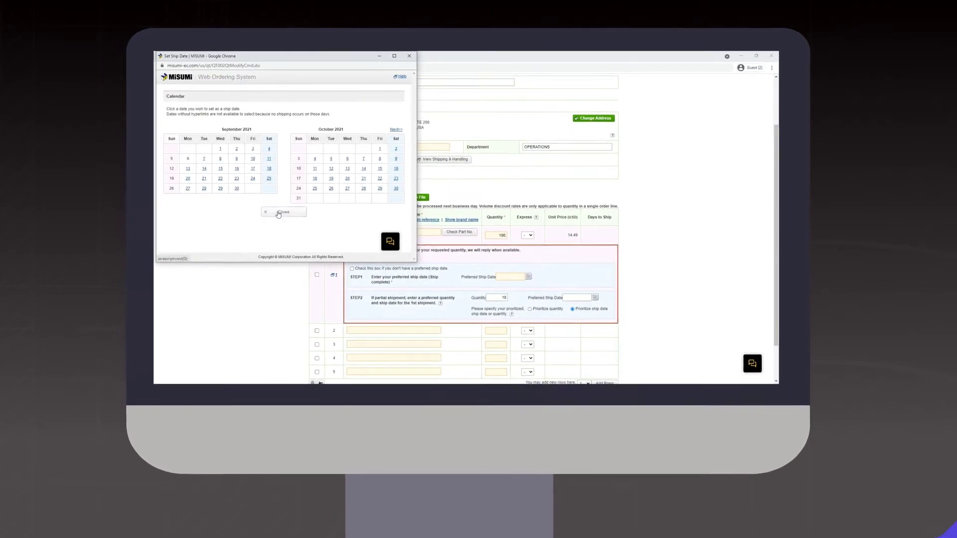